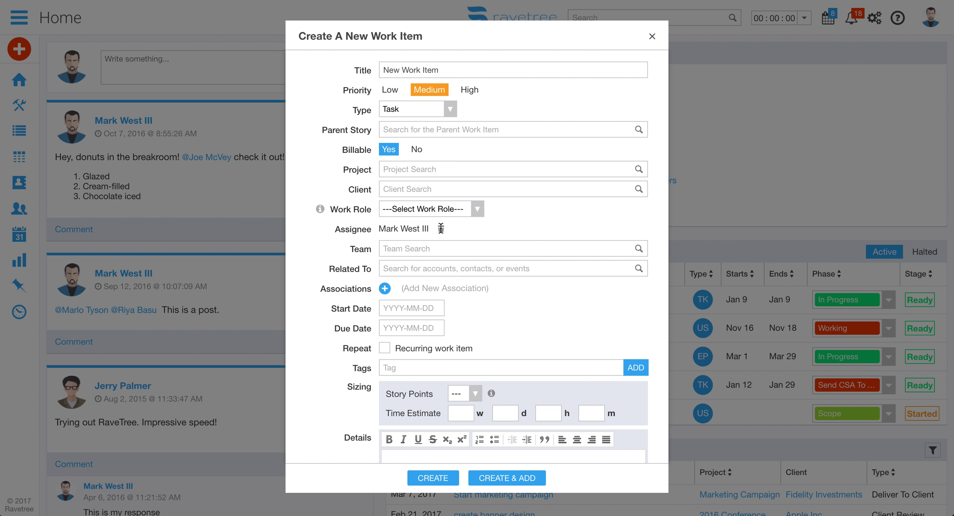
Step: Search the members for "a" and reassign the work item to the first member listed
left_click(440, 228)
left_click(423, 228)
type("a")
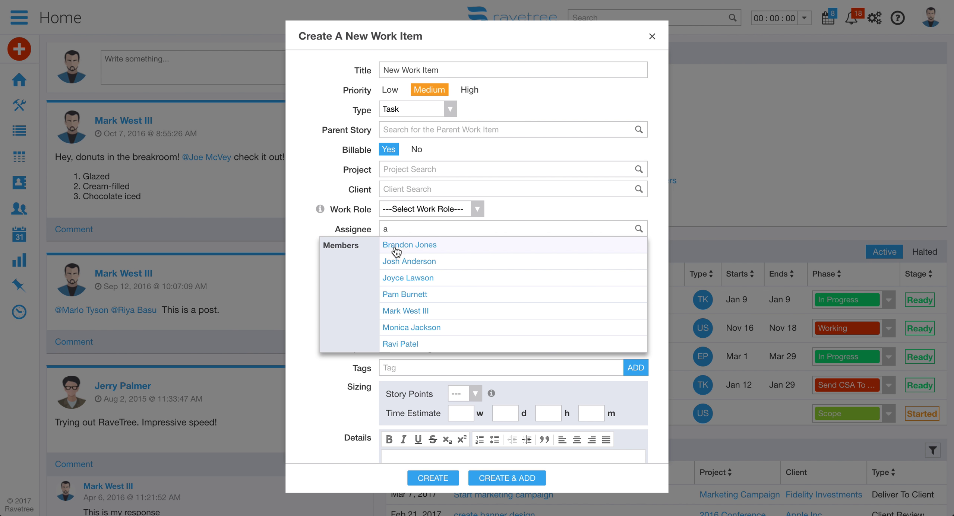
left_click(396, 246)
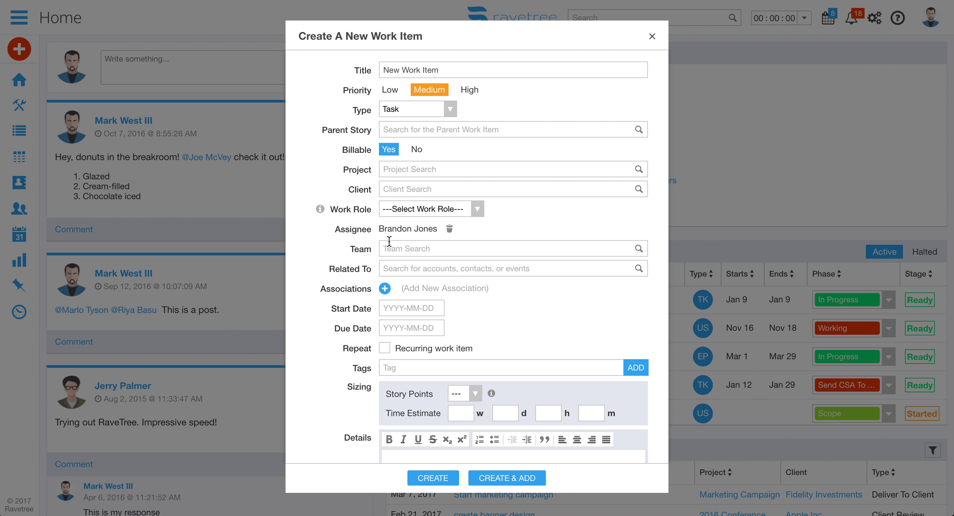
Step: Search the teams for "a" and assign the Marketing team to the work item
left_click(389, 248)
type("a")
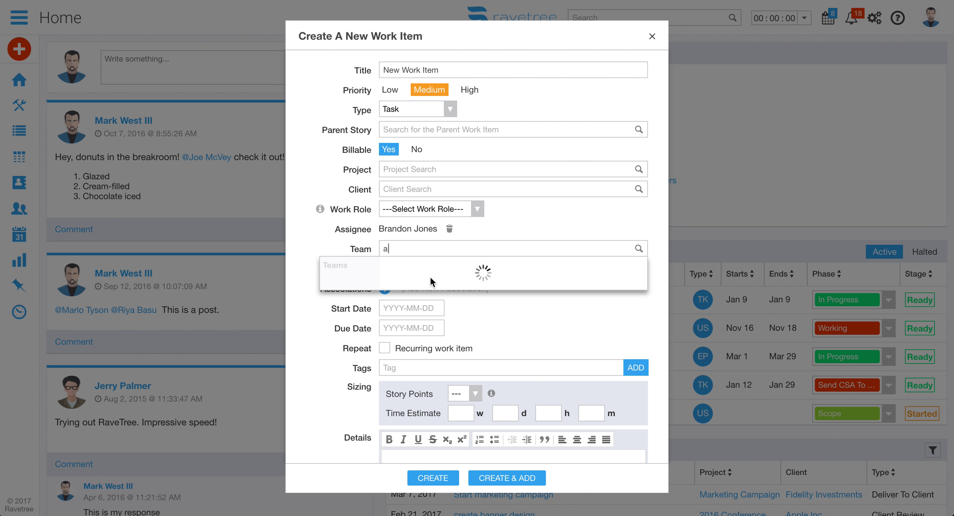
left_click(395, 268)
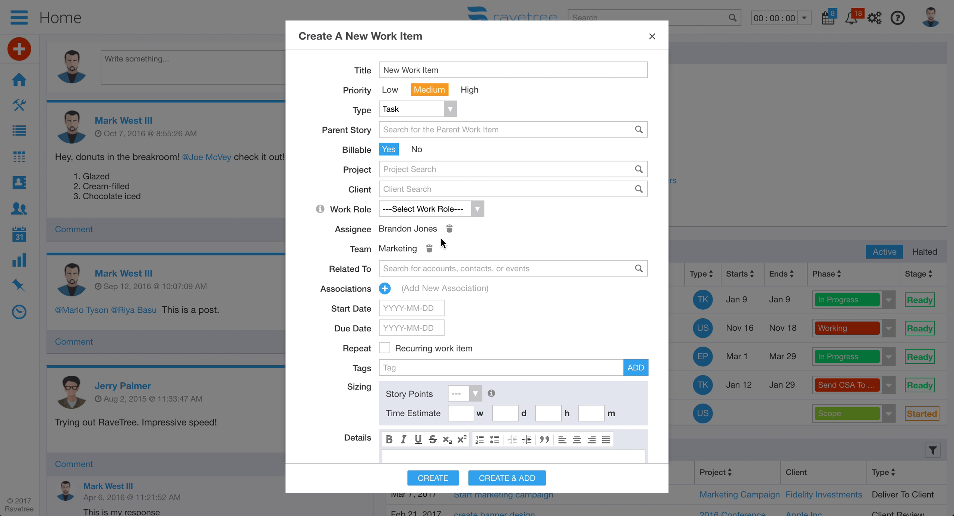
Step: Clear the work item's assignee and team, and set its work role to Software Engineer
left_click(449, 229)
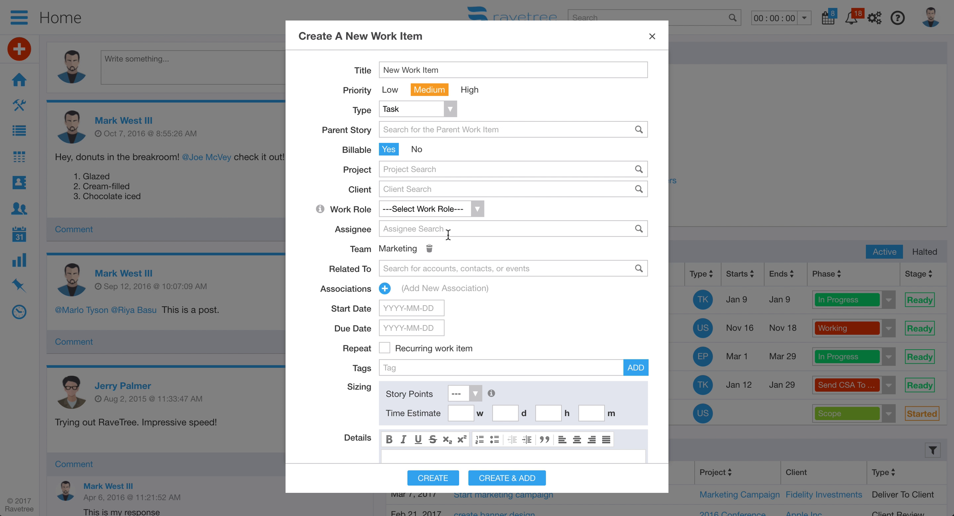
left_click(428, 249)
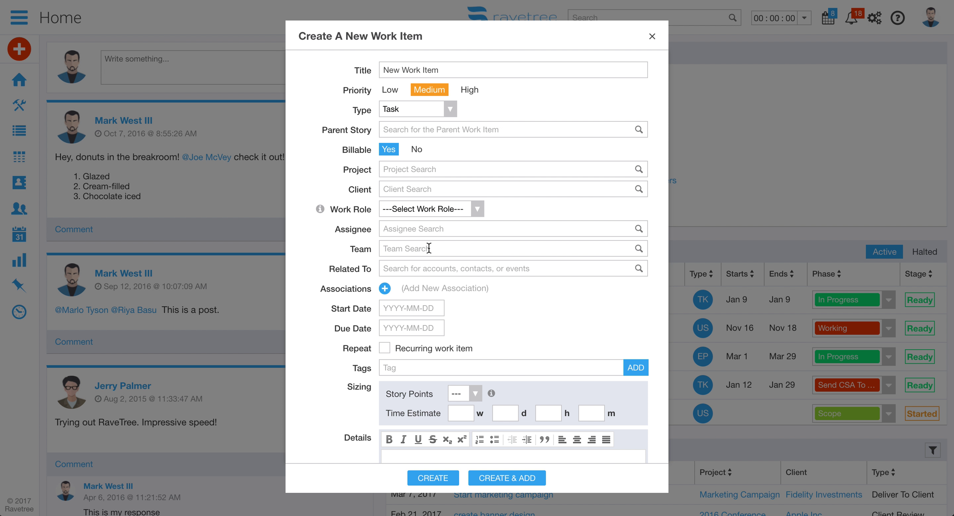
left_click(445, 210)
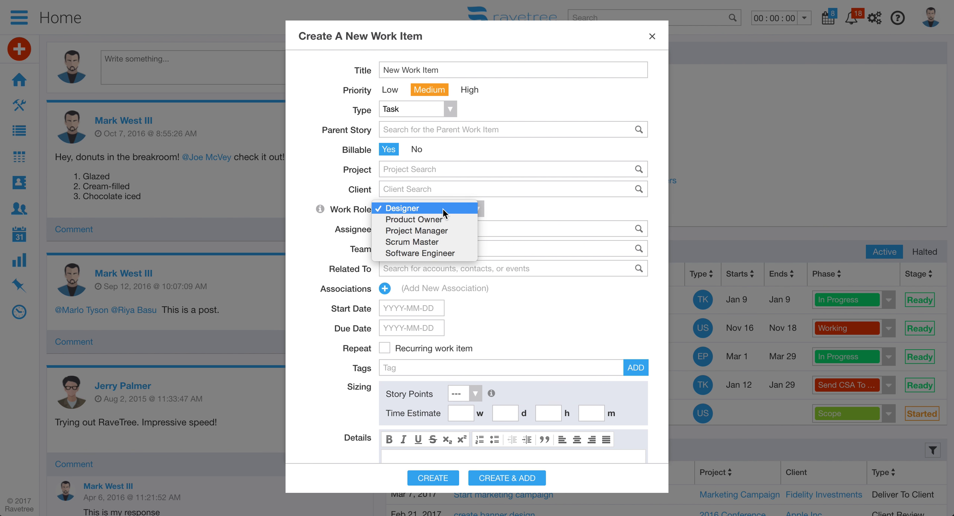
left_click(435, 255)
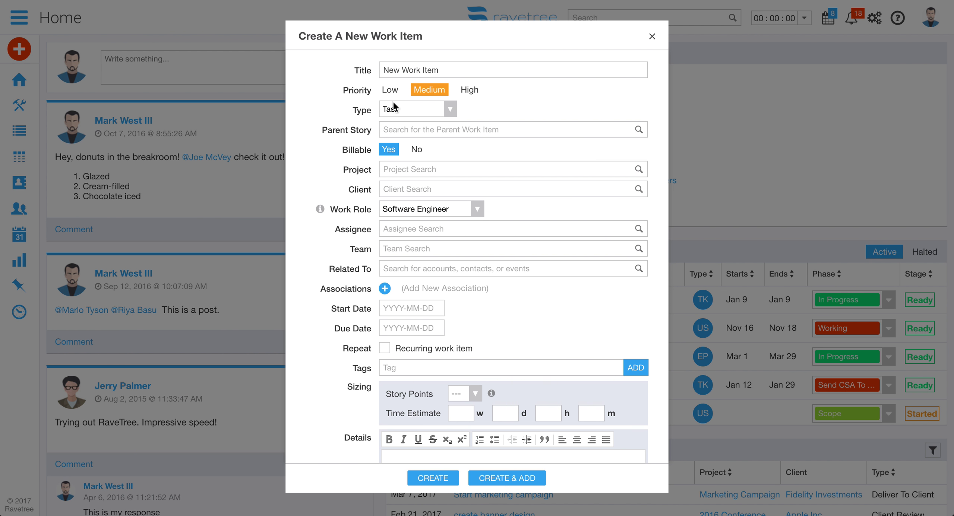
left_click(449, 111)
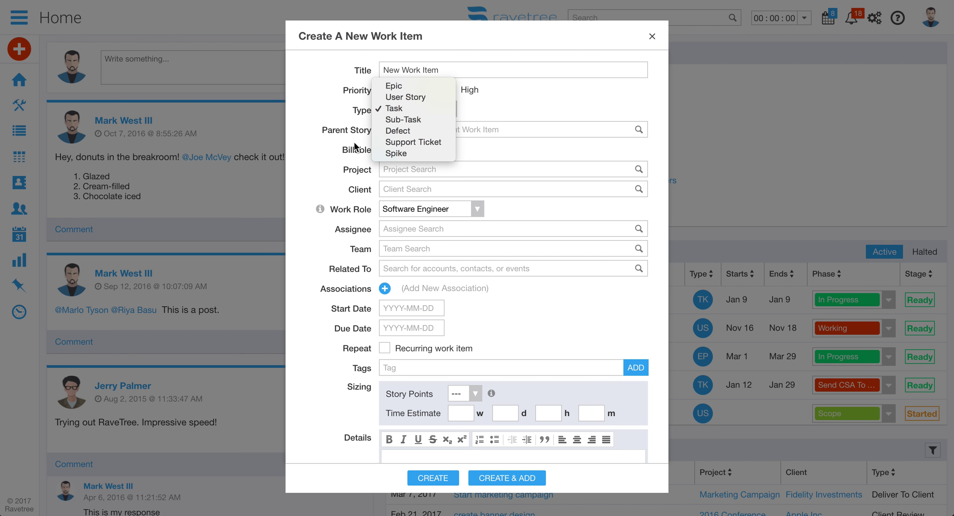
left_click(318, 146)
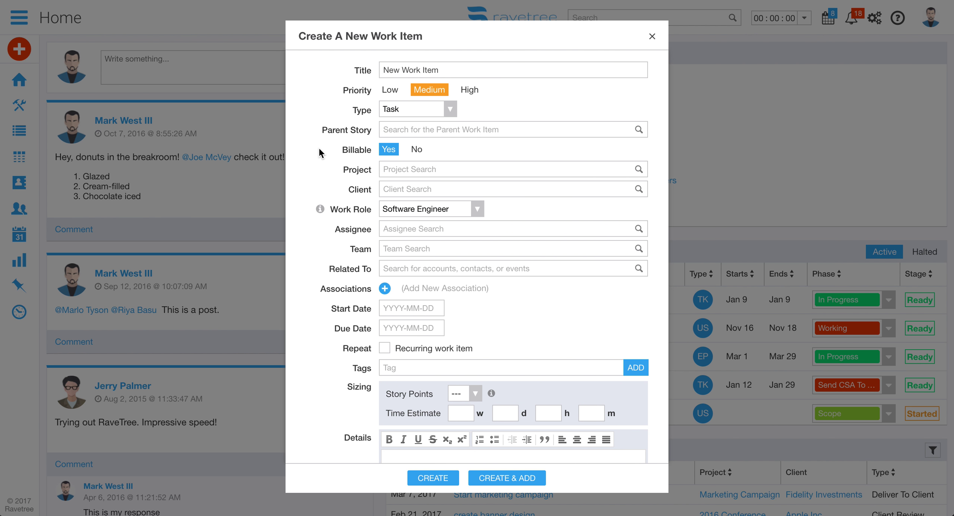
Step: Mark the work item as non-billable and link it to the Mobile App project
left_click(415, 151)
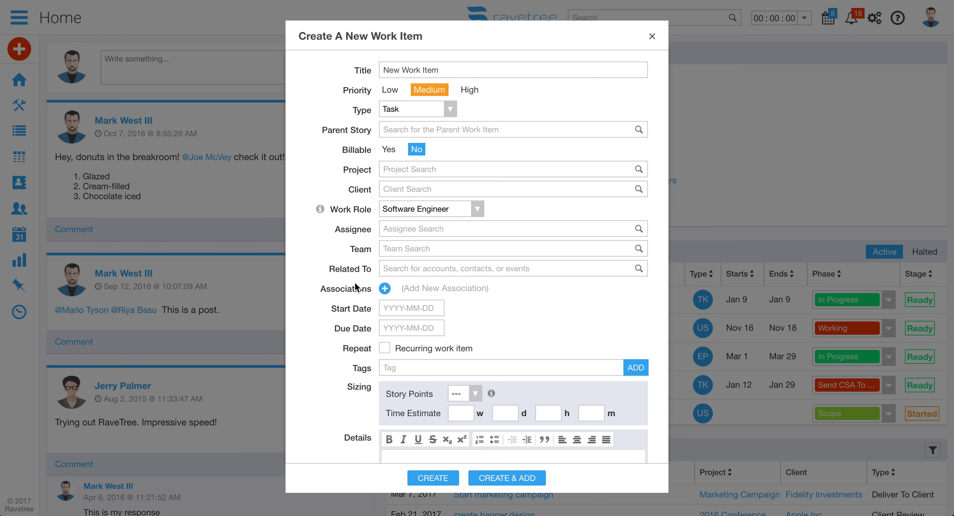
left_click(383, 169)
type("a")
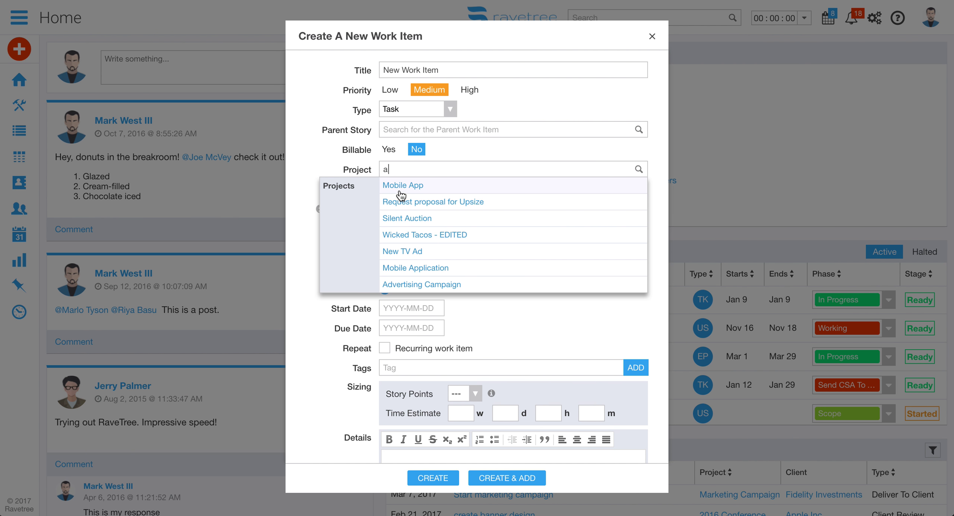
left_click(398, 185)
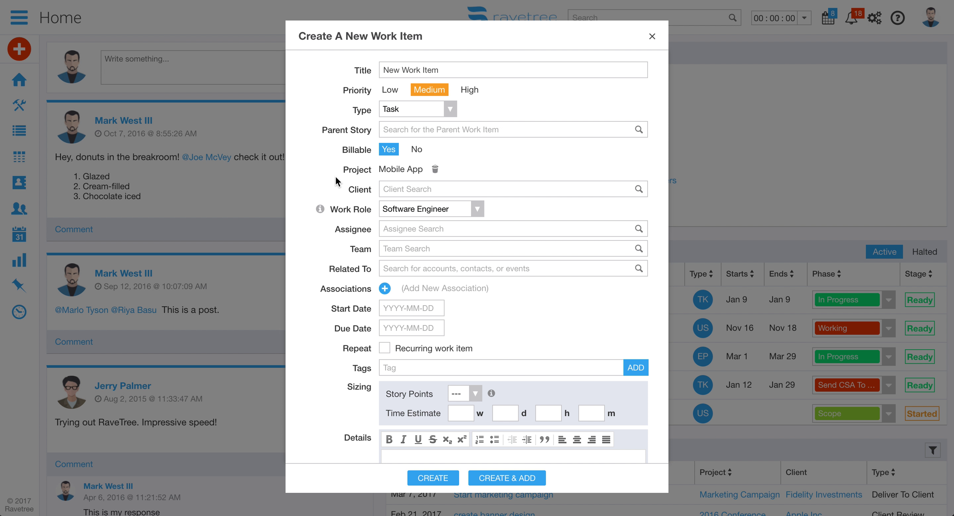
Step: Examine the relationship options for a work item association and the form for defining association types, leaving both without creating anything
scroll(322, 167, "down", 4)
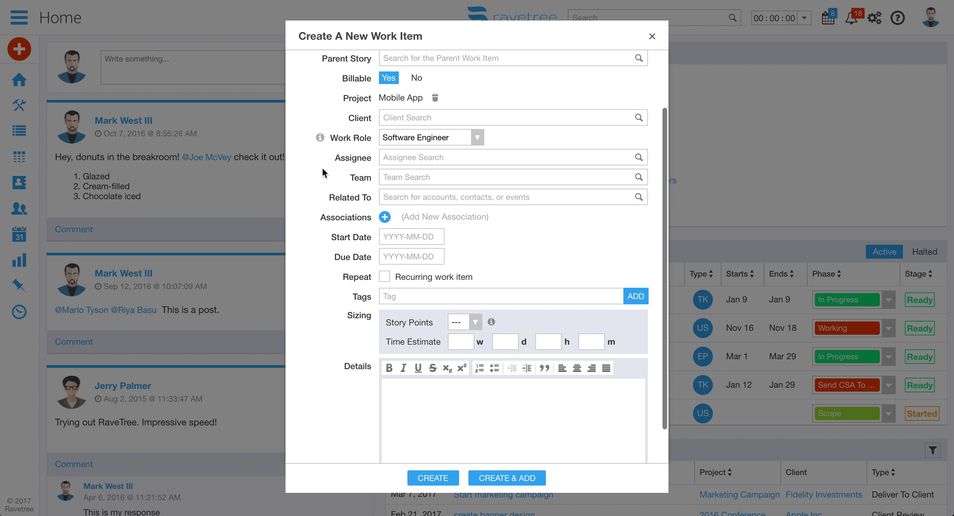
scroll(336, 227, "down", 2)
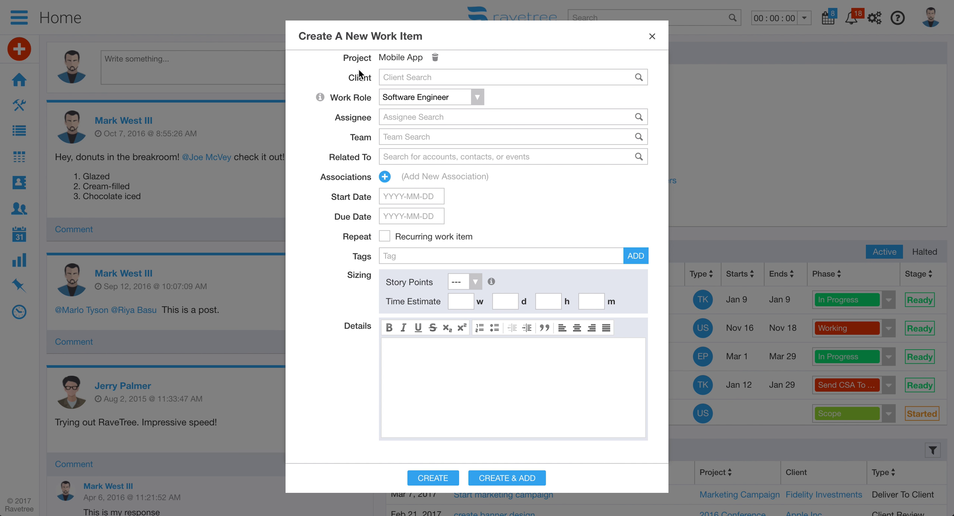
left_click(384, 177)
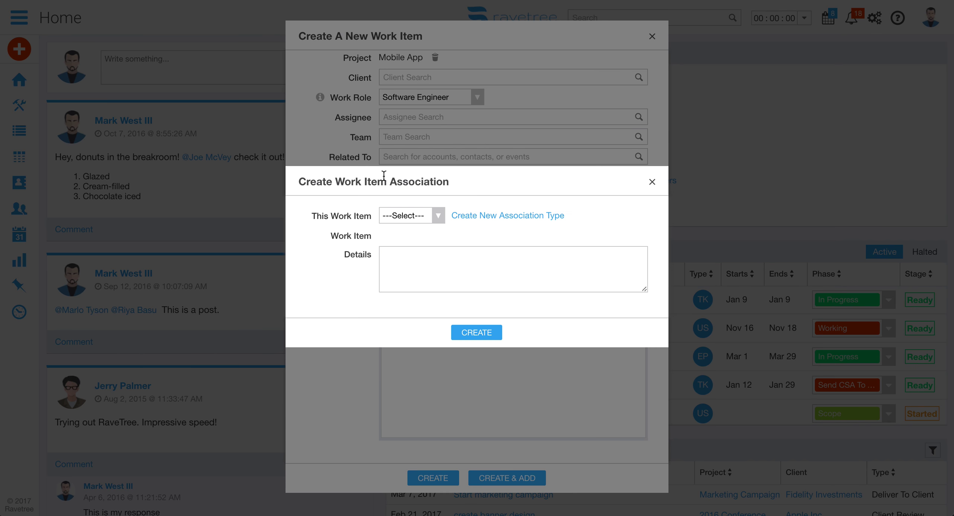
left_click(423, 217)
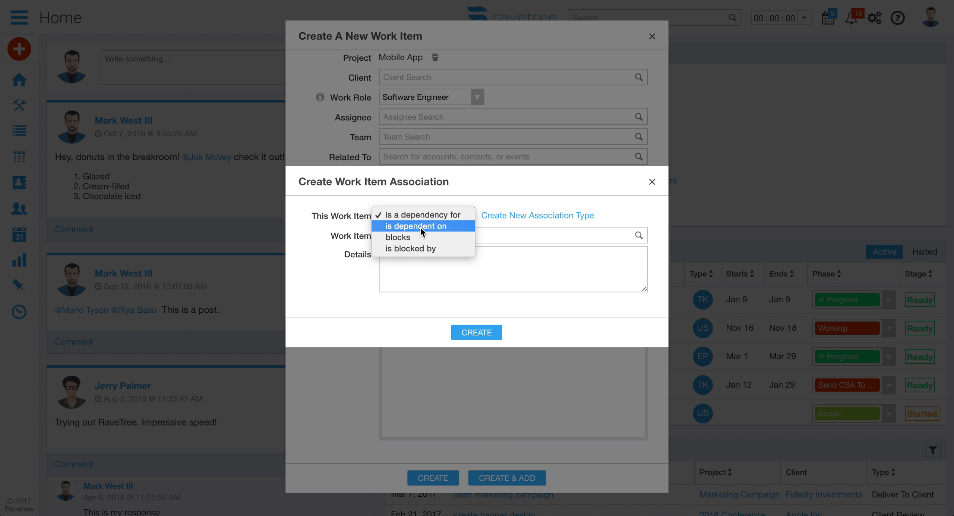
left_click(431, 274)
left_click(530, 217)
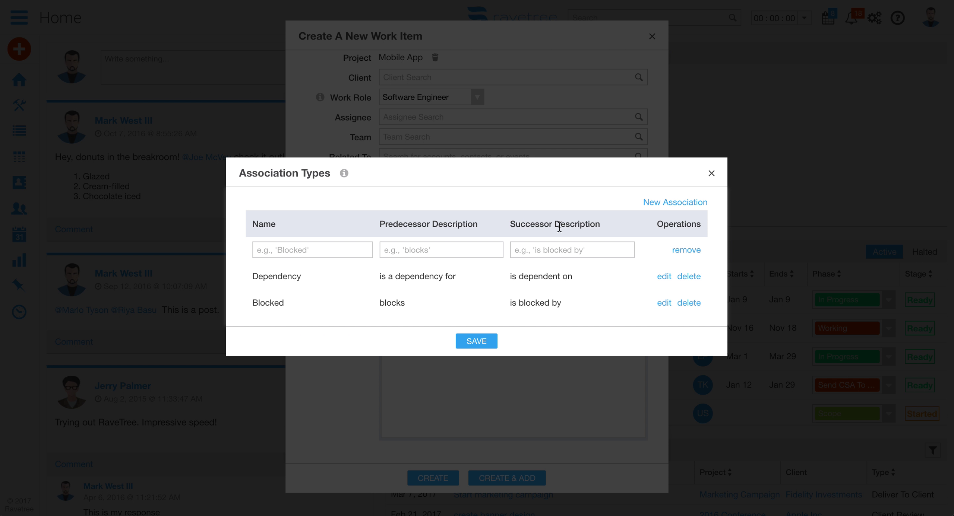
left_click(711, 174)
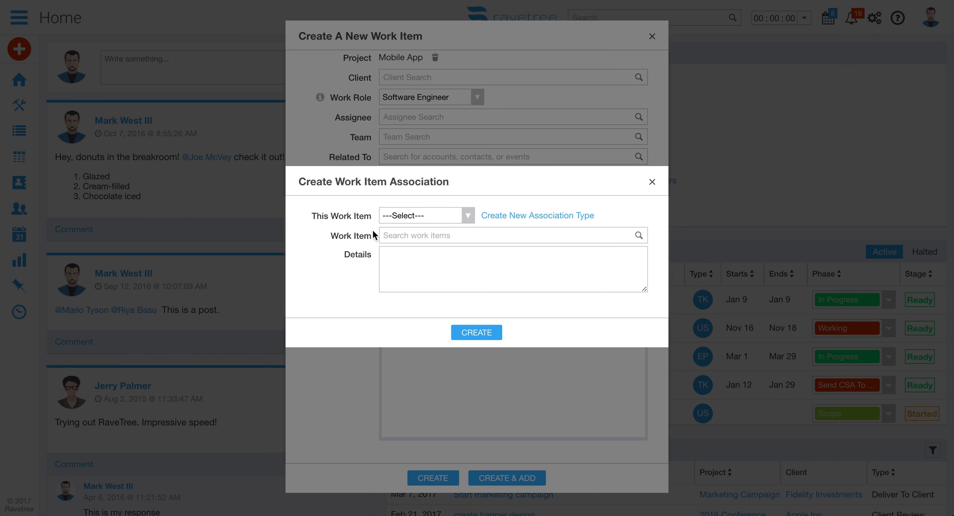
left_click(651, 182)
Step: Set the work item's start date to 2017-02-06 and its due date to 2017-02-24
left_click(406, 205)
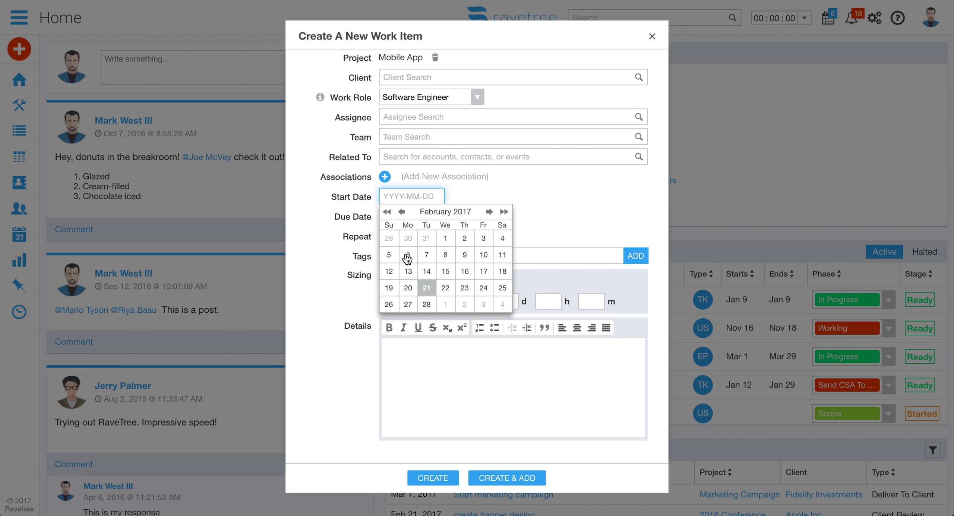
left_click(407, 257)
left_click(431, 223)
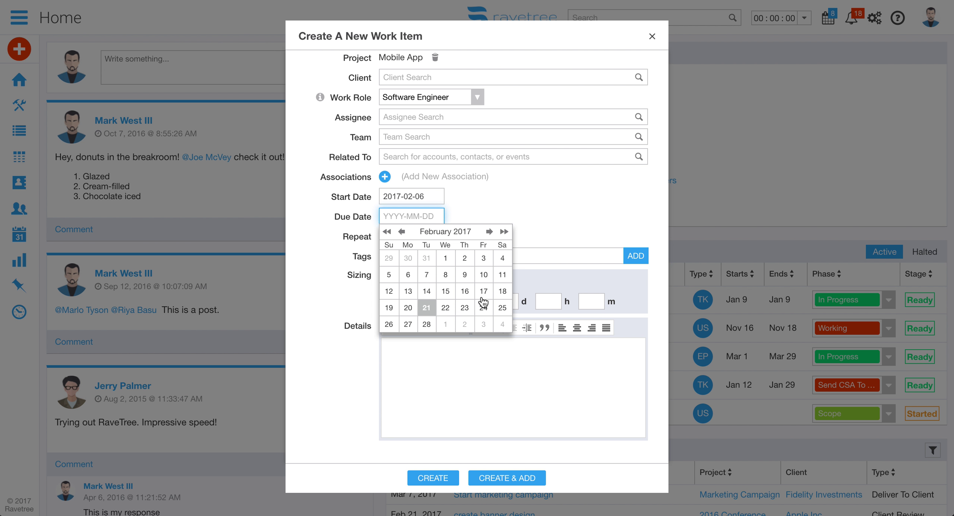
left_click(479, 312)
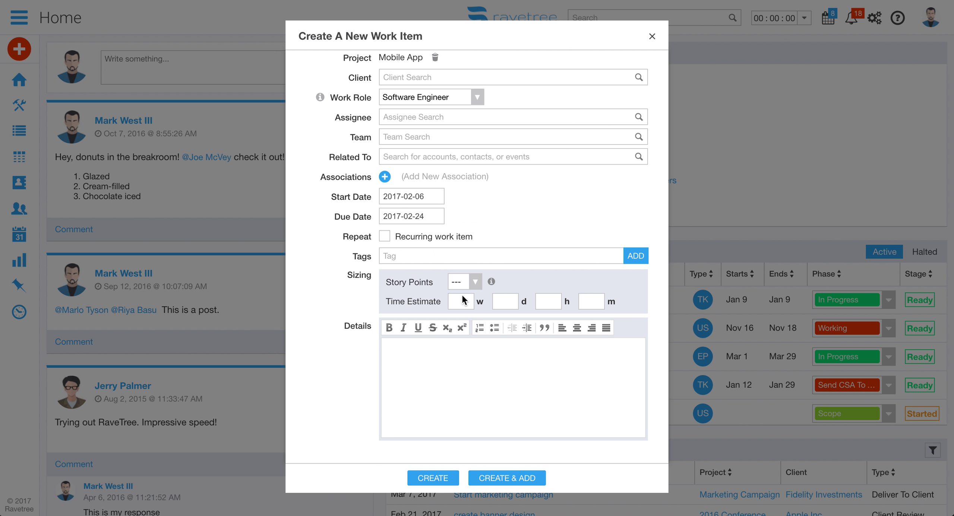
Step: Configure a weekly recurrence on Monday and Tuesday starting 2017-02-20, and dismiss the repeat settings without saving
left_click(384, 237)
left_click(501, 209)
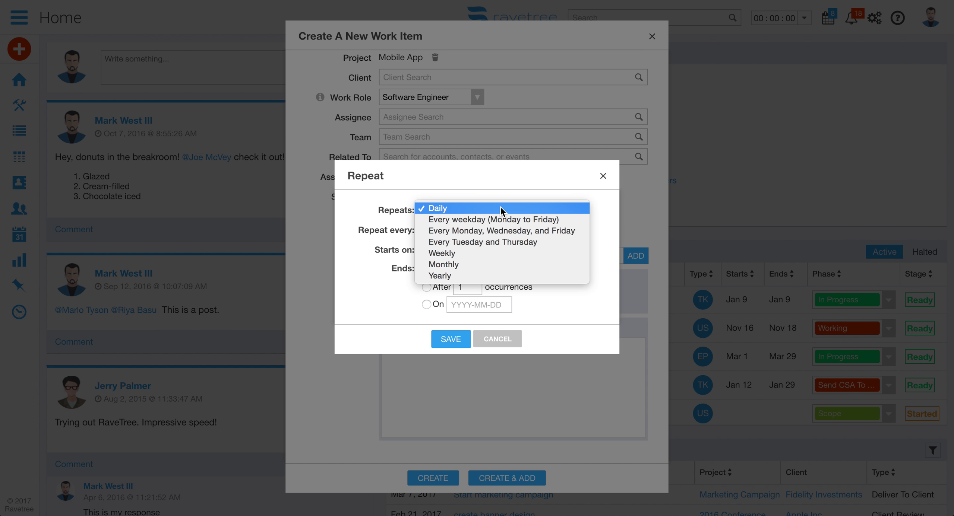
left_click(491, 255)
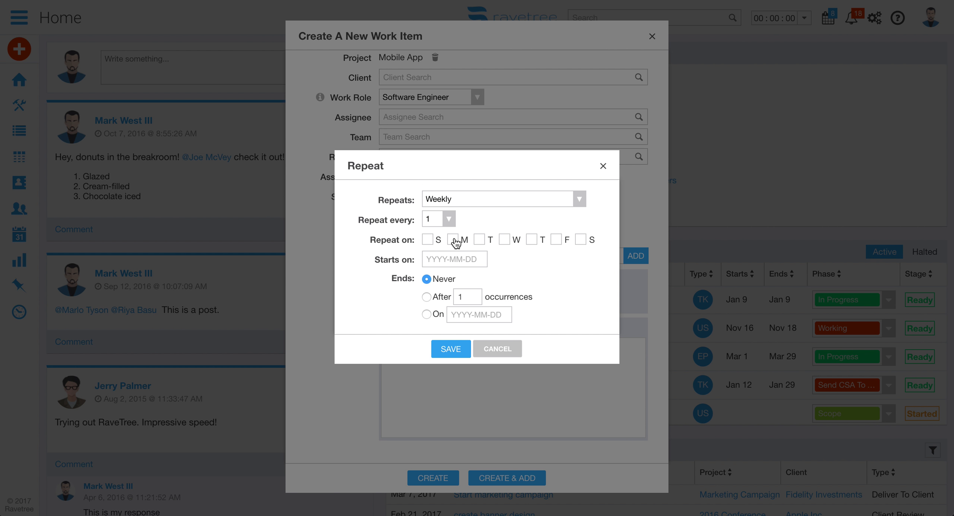
left_click(454, 240)
left_click(478, 240)
left_click(456, 262)
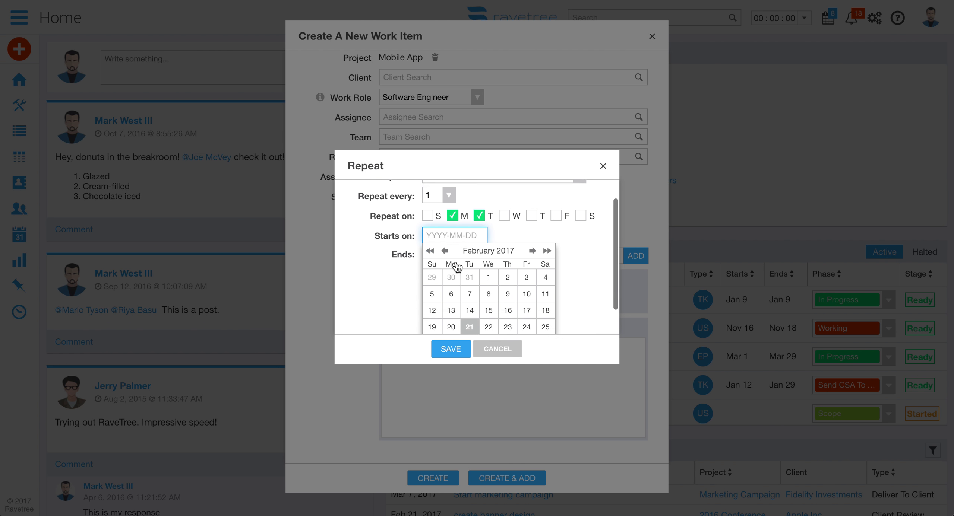
scroll(485, 294, "down", 1)
left_click(491, 303)
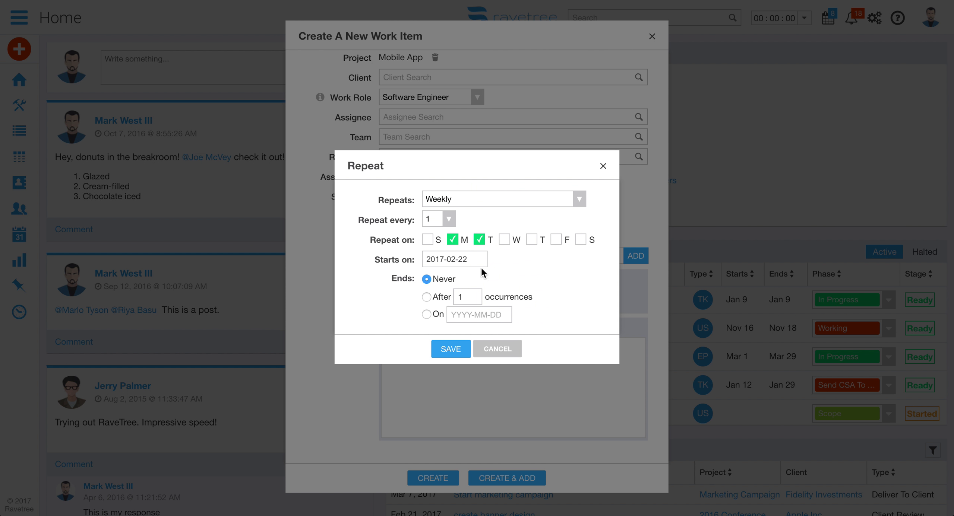
left_click(471, 263)
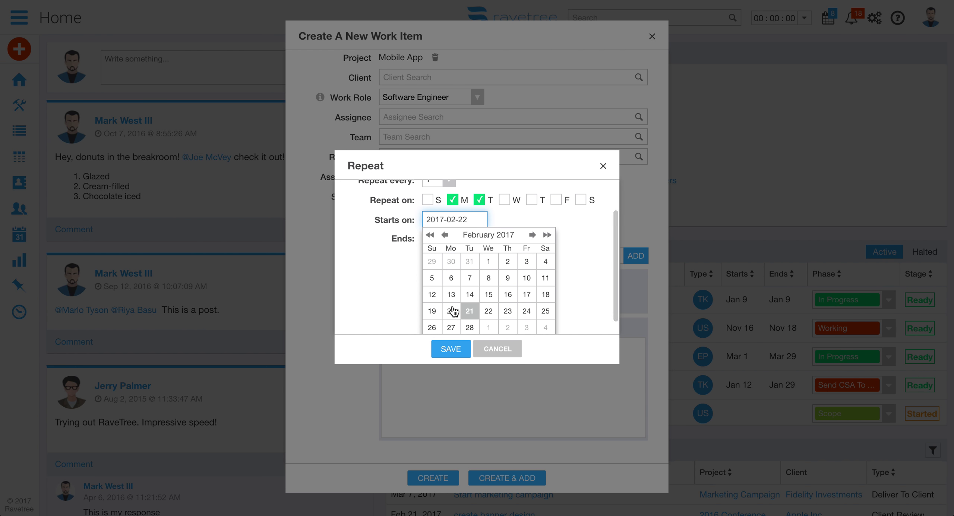
left_click(451, 311)
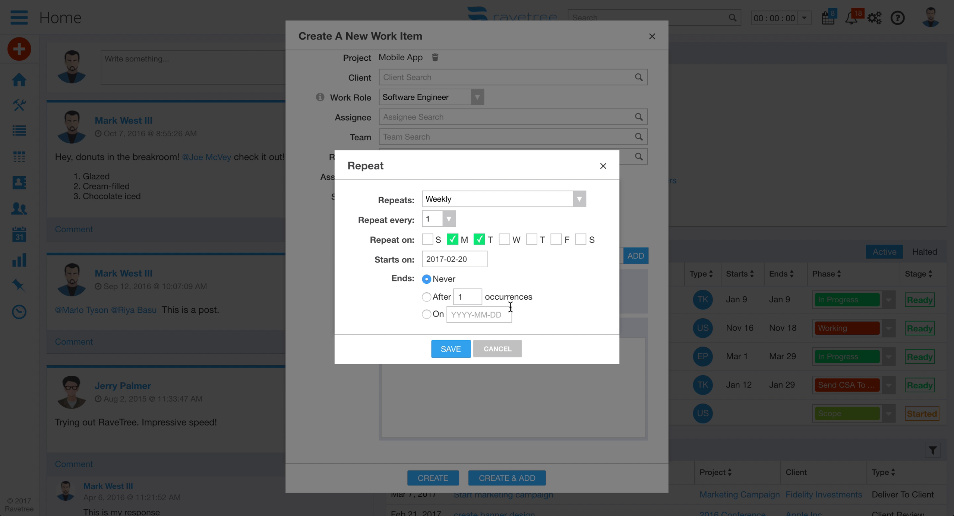
left_click(604, 166)
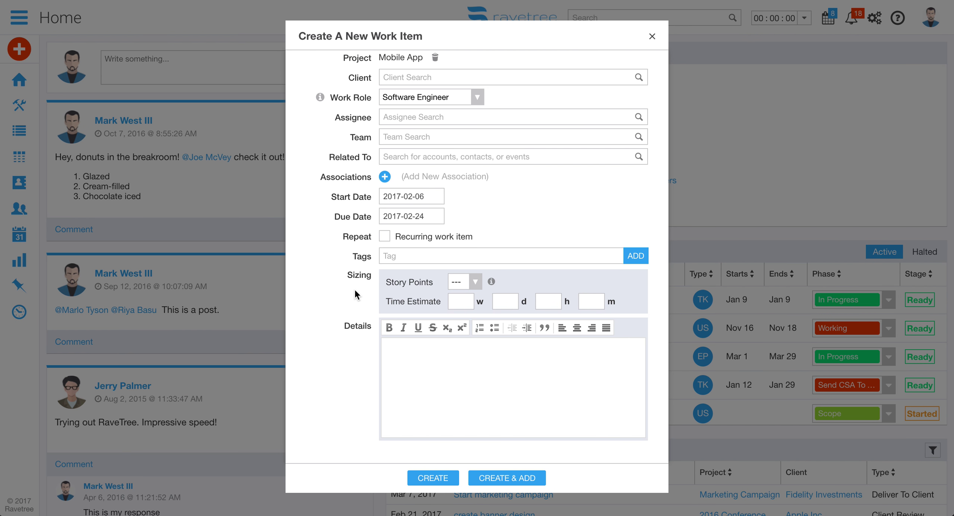
scroll(351, 321, "down", 1)
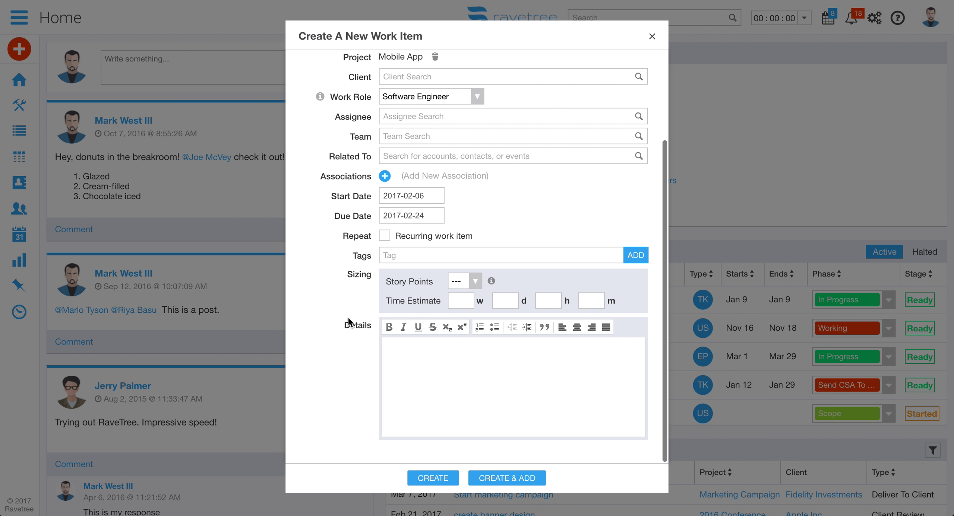
left_click(473, 280)
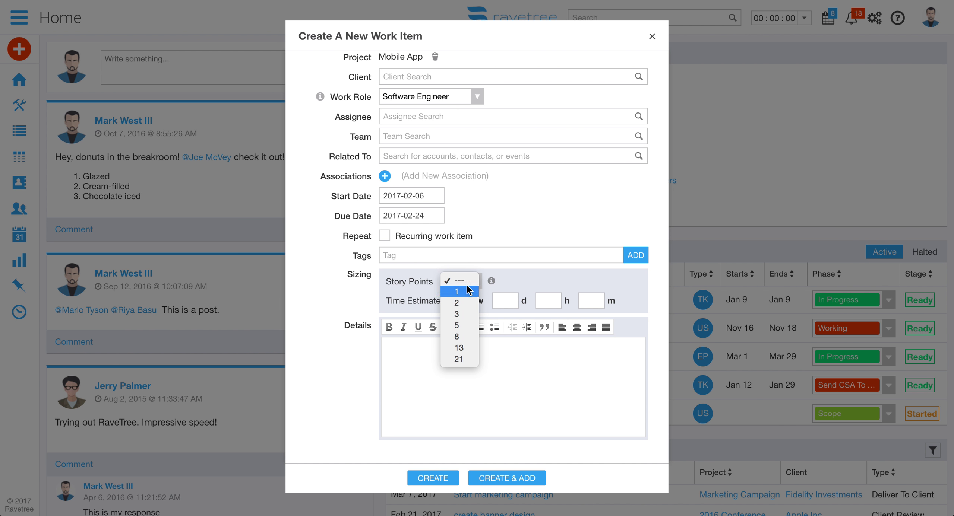
left_click(531, 282)
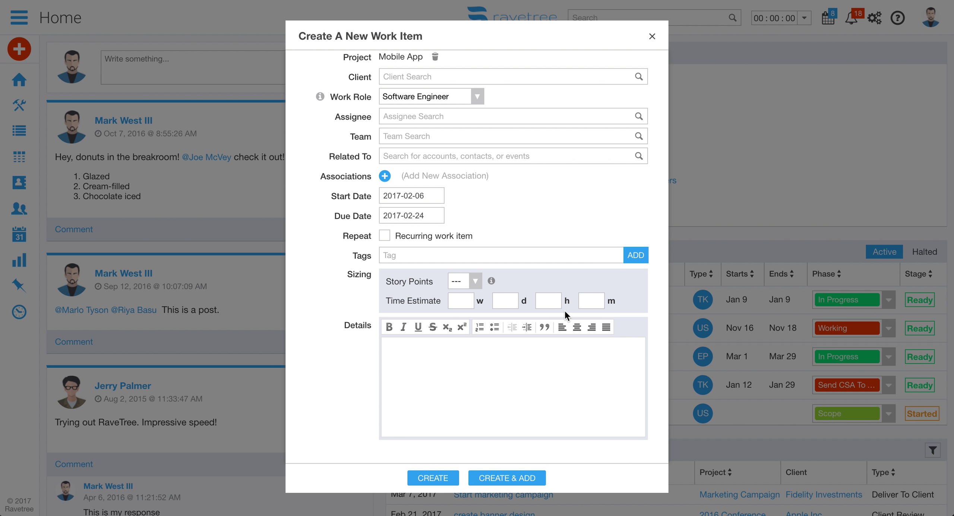
Step: Set the work item's time estimate to 3 hours 45 minutes
left_click(545, 302)
type("3")
left_click(587, 301)
type("45")
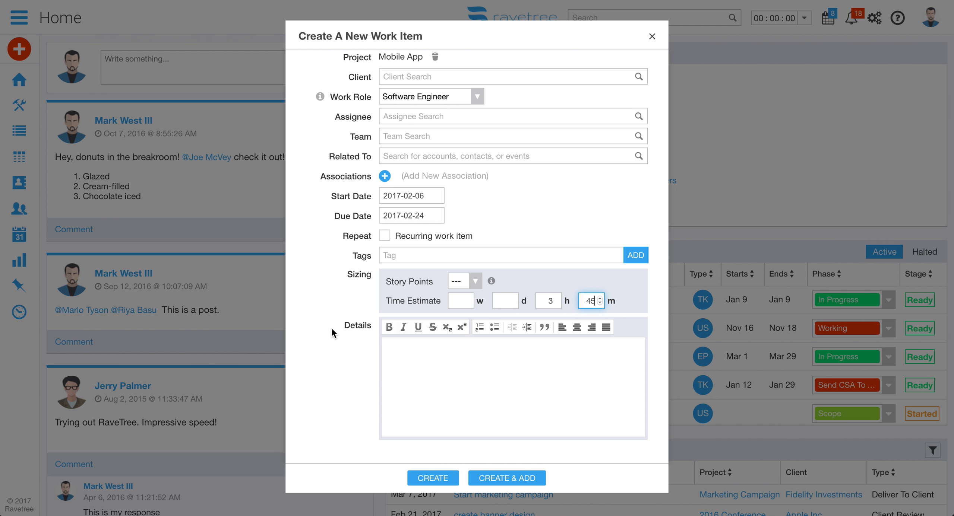
Step: Open the work item's Details text for editing
left_click(449, 377)
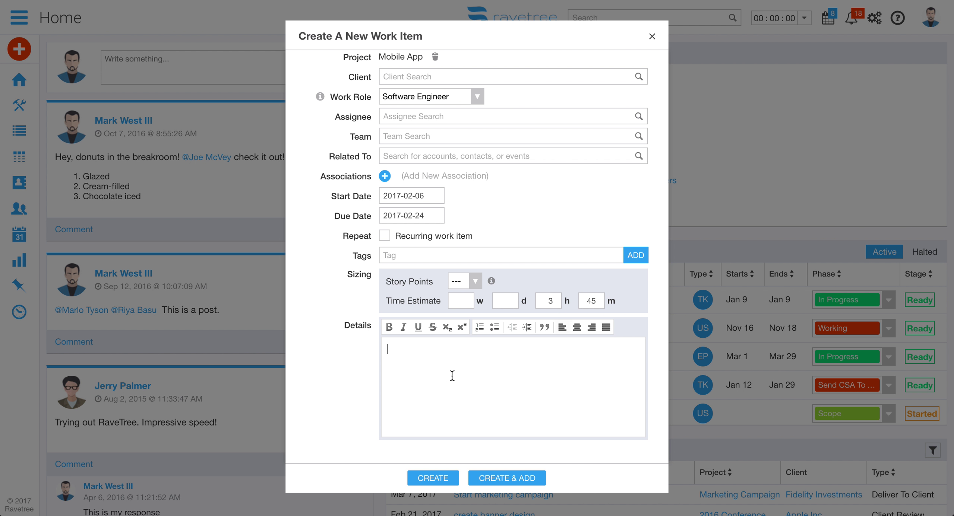